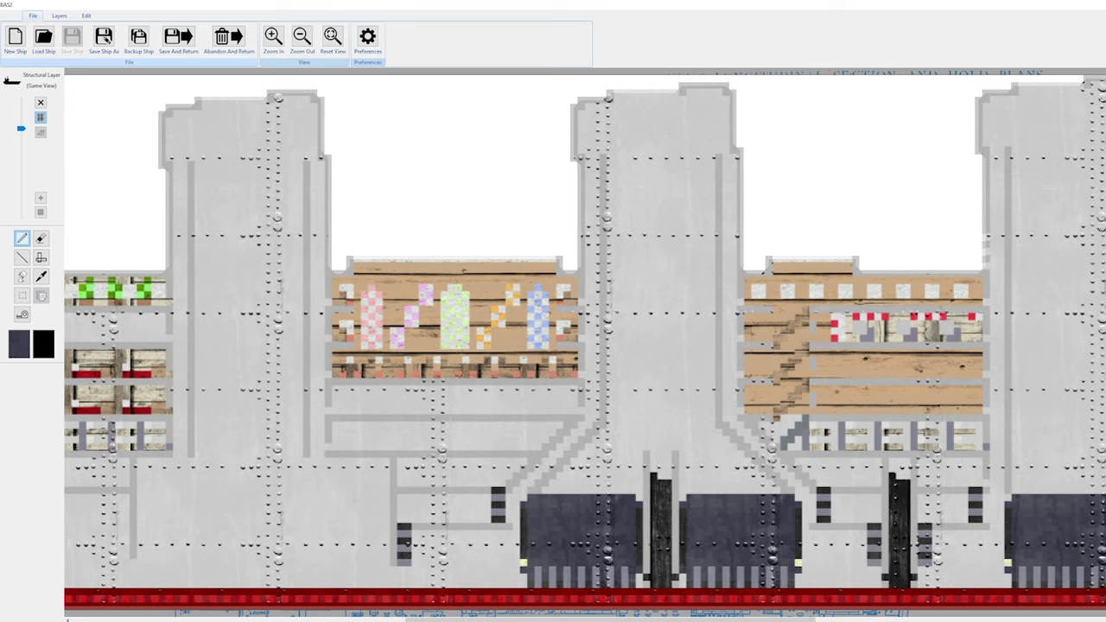
Pencil dark iron into the empty compartment two decks below the wooden dining room, between the first two funnel casings.
scroll(585, 346, down, 2)
scroll(585, 345, up, 1)
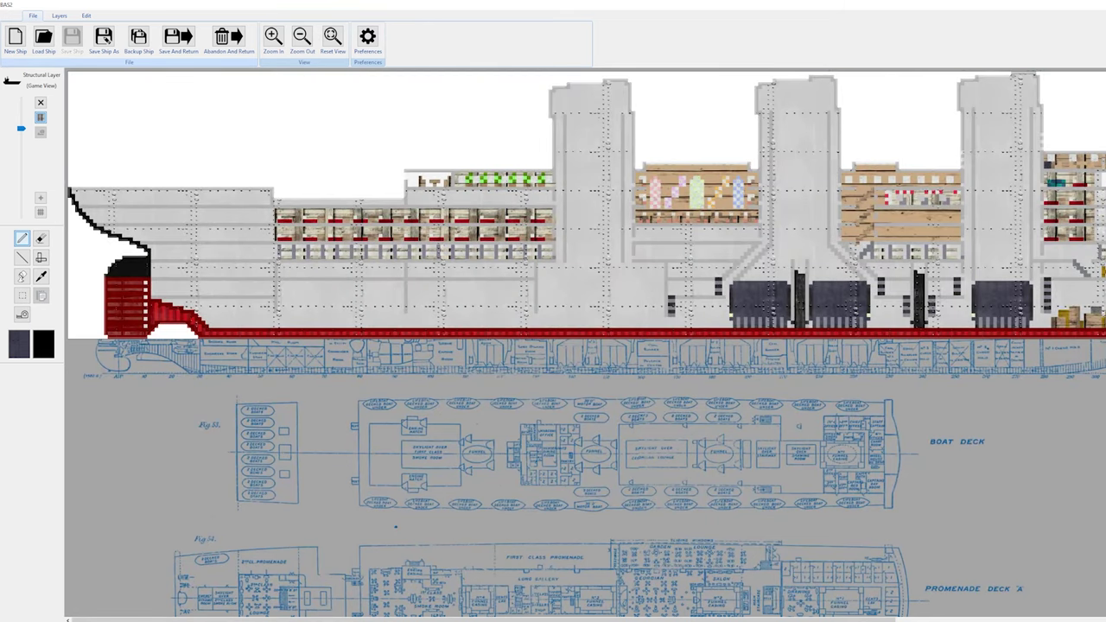
drag(484, 619, 659, 619)
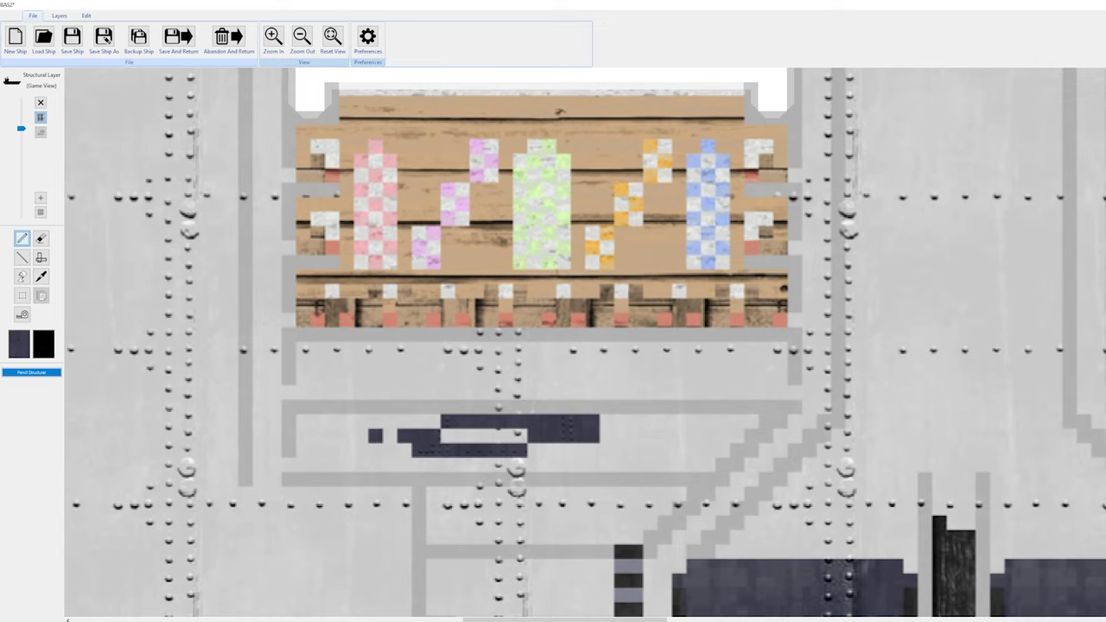
mouse_move(448, 436)
mouse_down()
mouse_move(606, 422)
mouse_move(533, 451)
mouse_up()
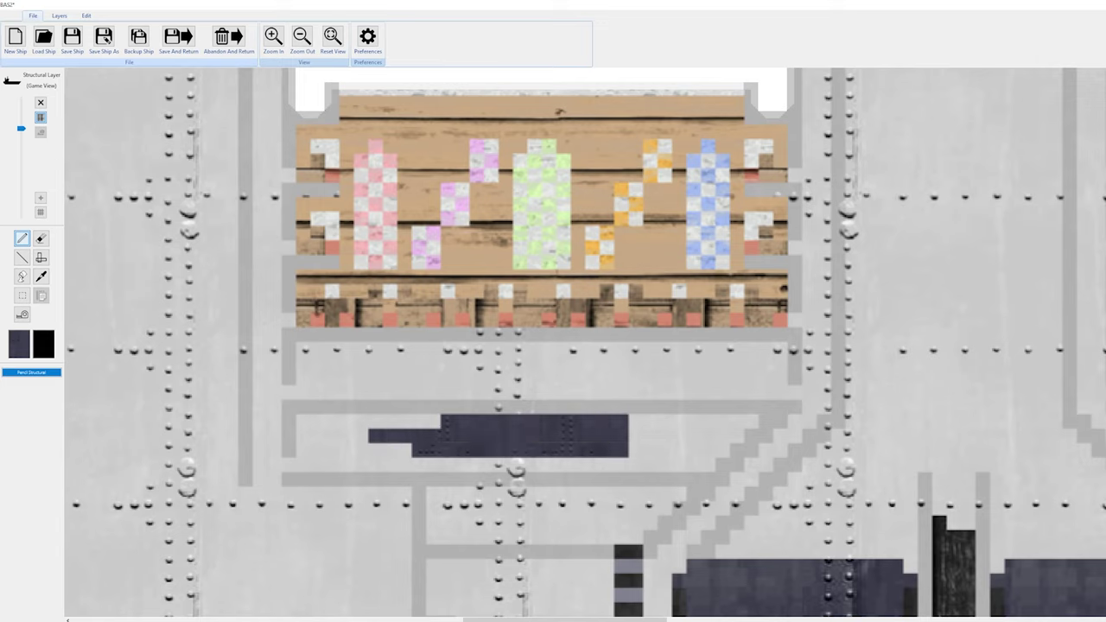
drag(375, 436, 361, 435)
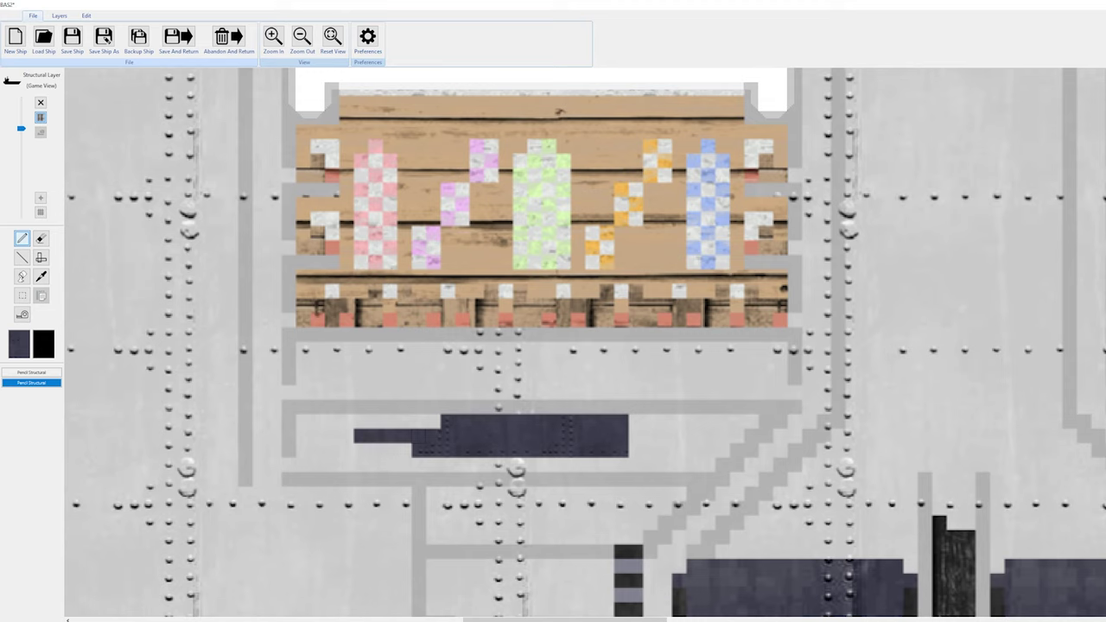
Fill the compartment with a white brick-textured material and draw a blue line along its full floor.
click(19, 344)
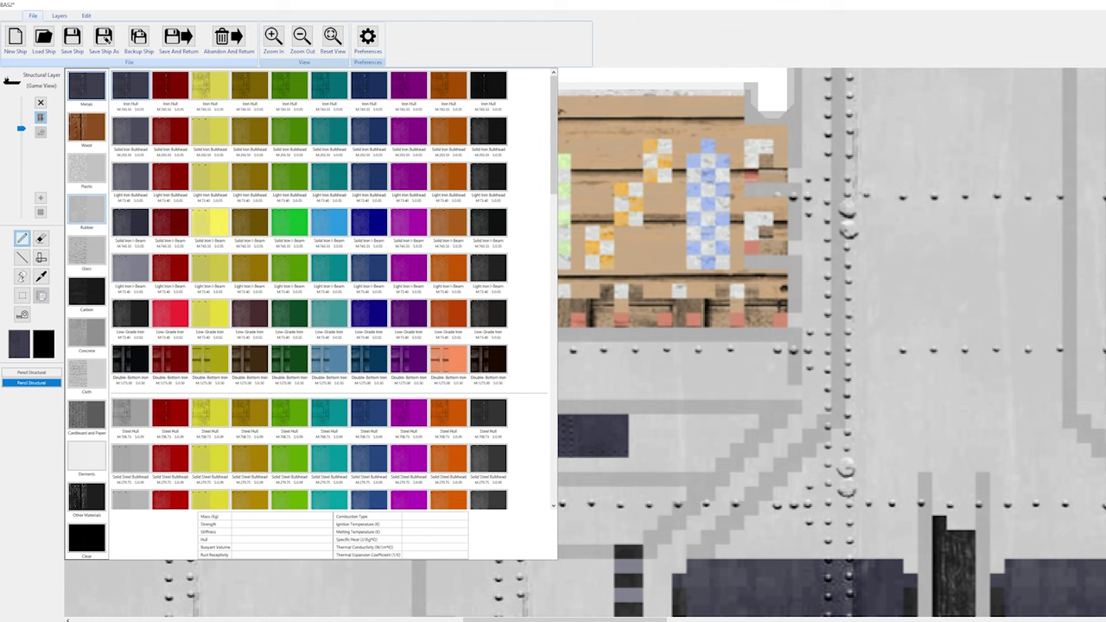
click(87, 168)
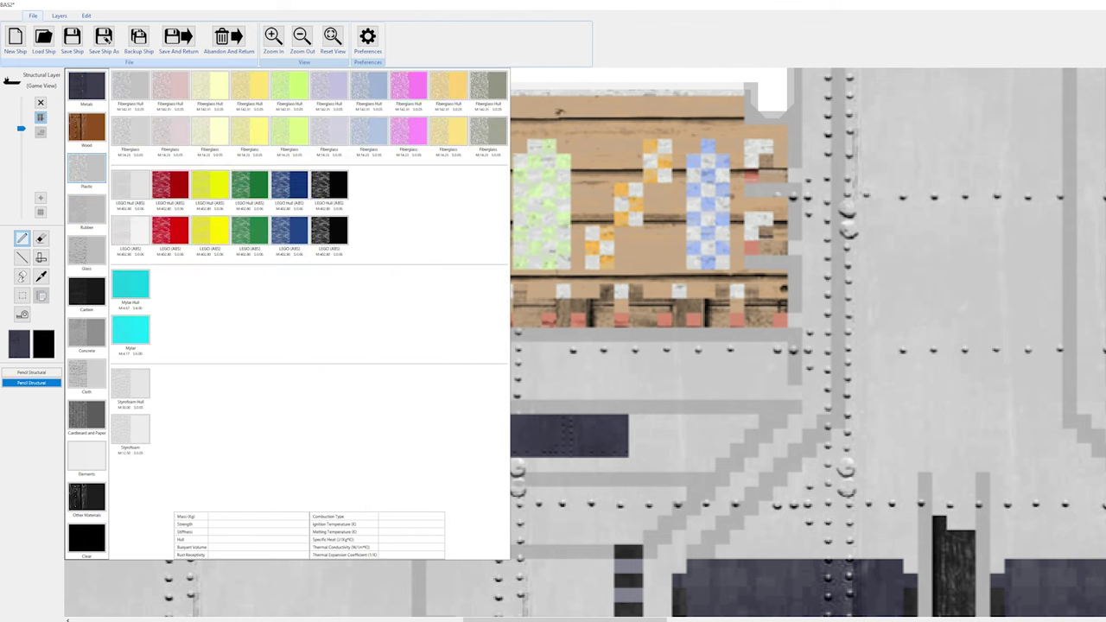
mouse_move(130, 184)
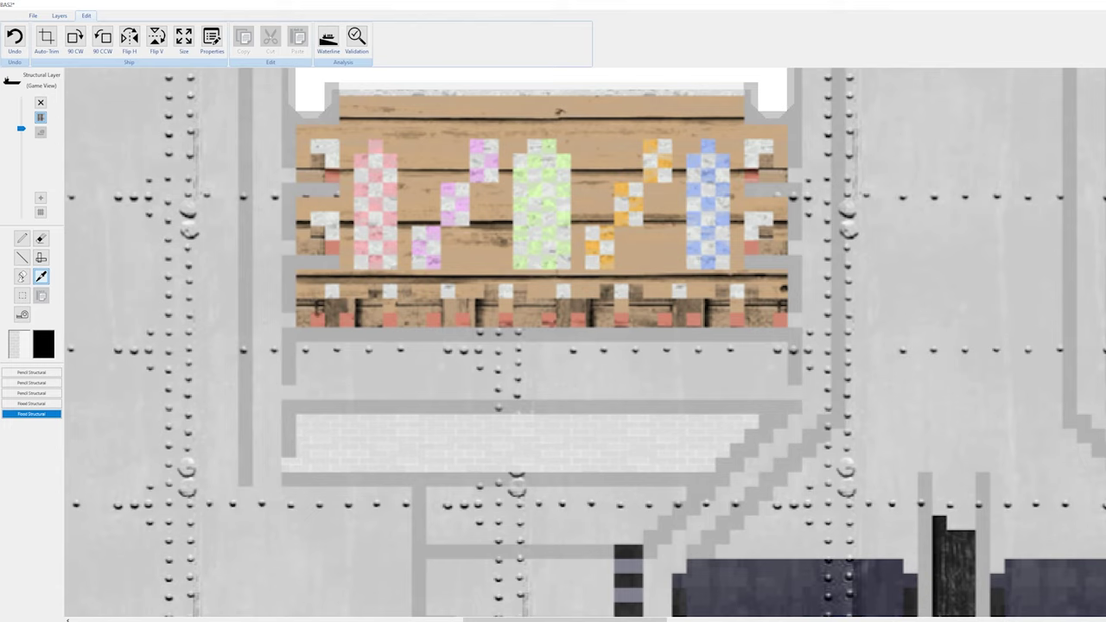
drag(290, 465, 709, 465)
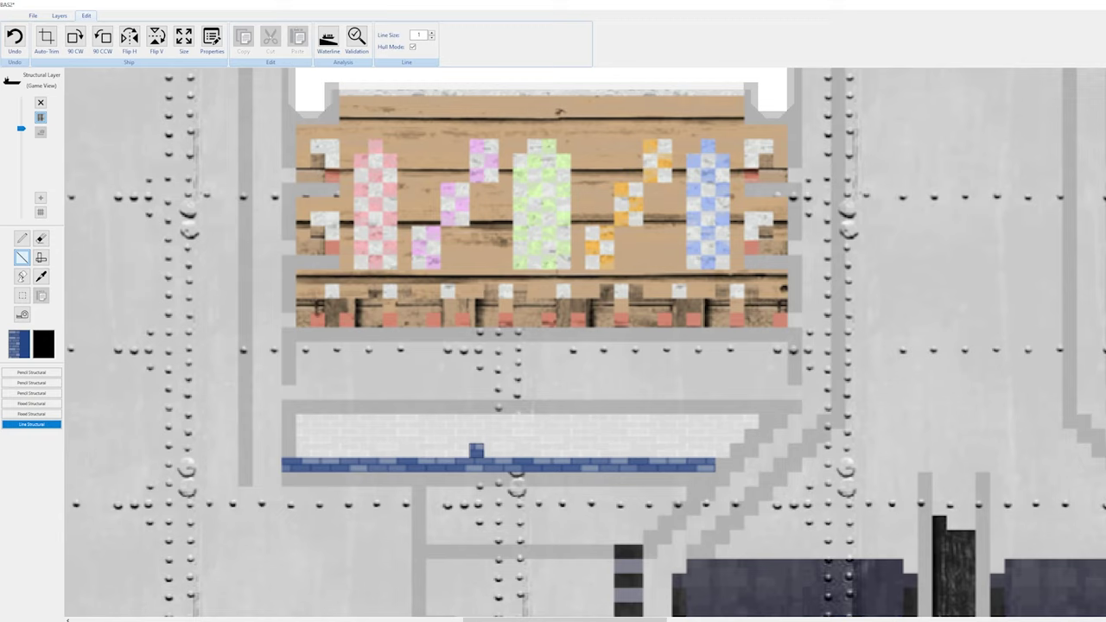
Outline a shallow recess beneath the blue floor with the sampled grey bulkhead material and fill it with the white brick-textured material.
key(i)
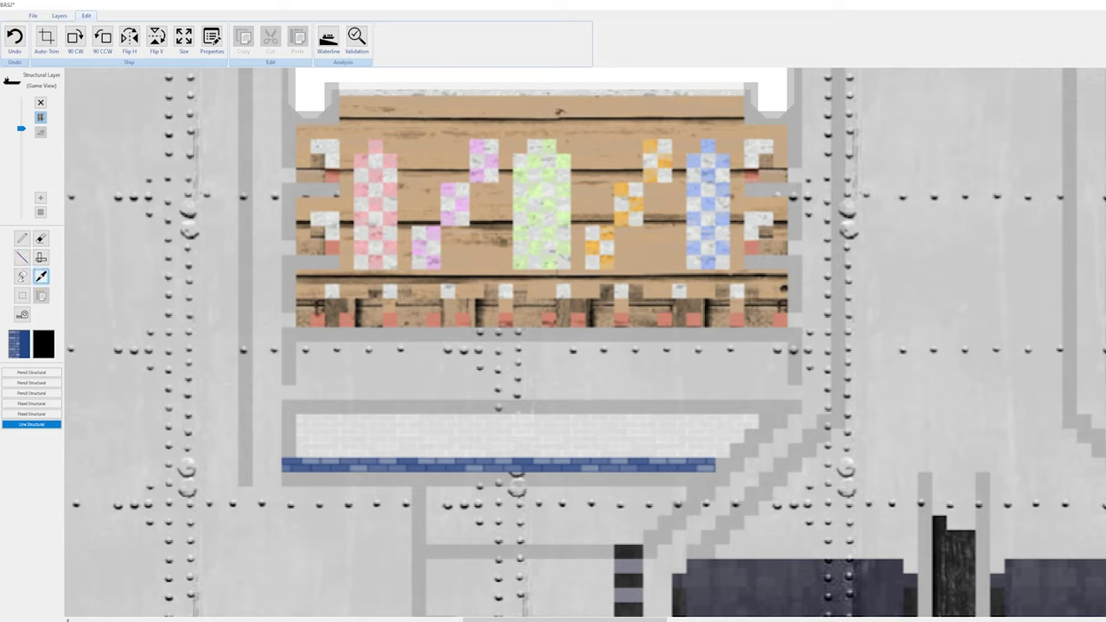
click(476, 479)
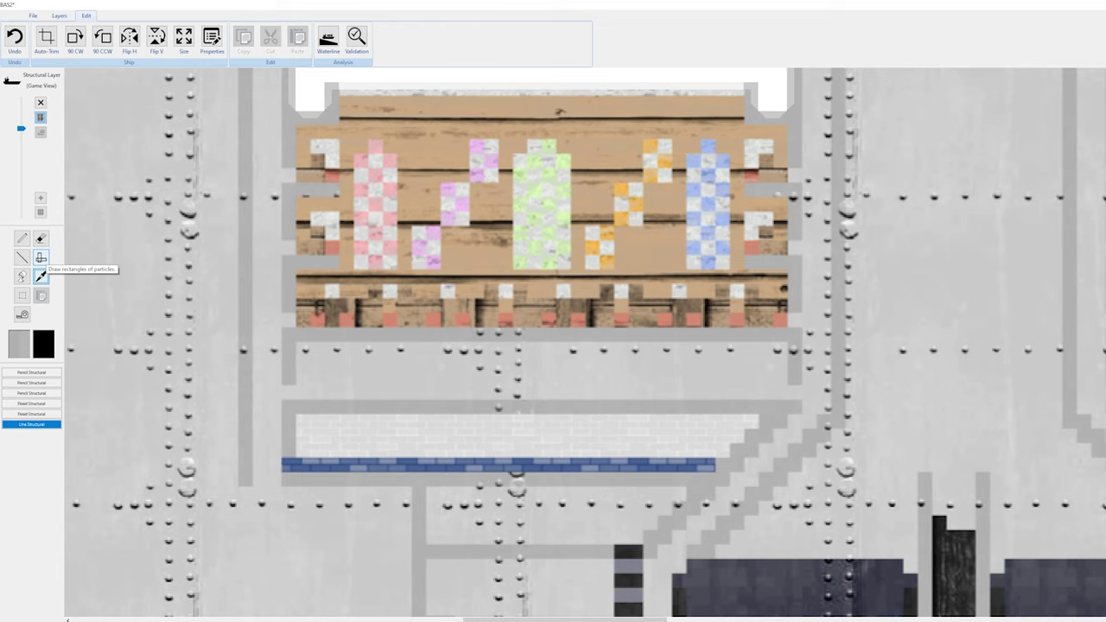
scroll(585, 342, down, 2)
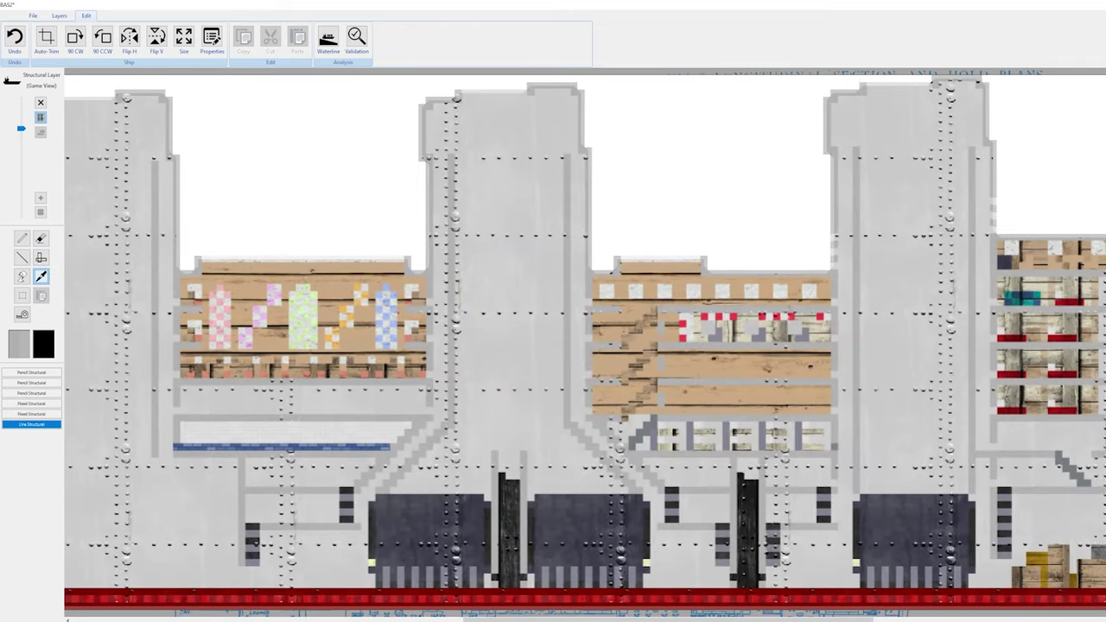
scroll(585, 342, up, 1)
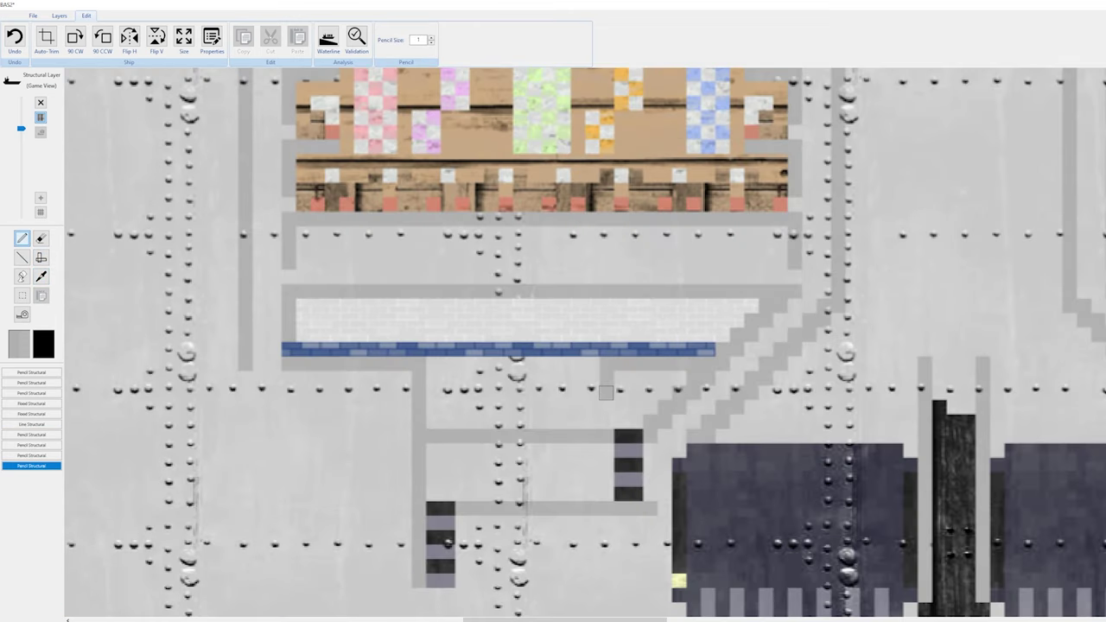
mouse_move(614, 393)
mouse_down()
mouse_move(432, 393)
mouse_move(433, 364)
mouse_move(596, 363)
mouse_move(595, 381)
mouse_move(553, 363)
mouse_move(447, 378)
mouse_up()
right_click(453, 333)
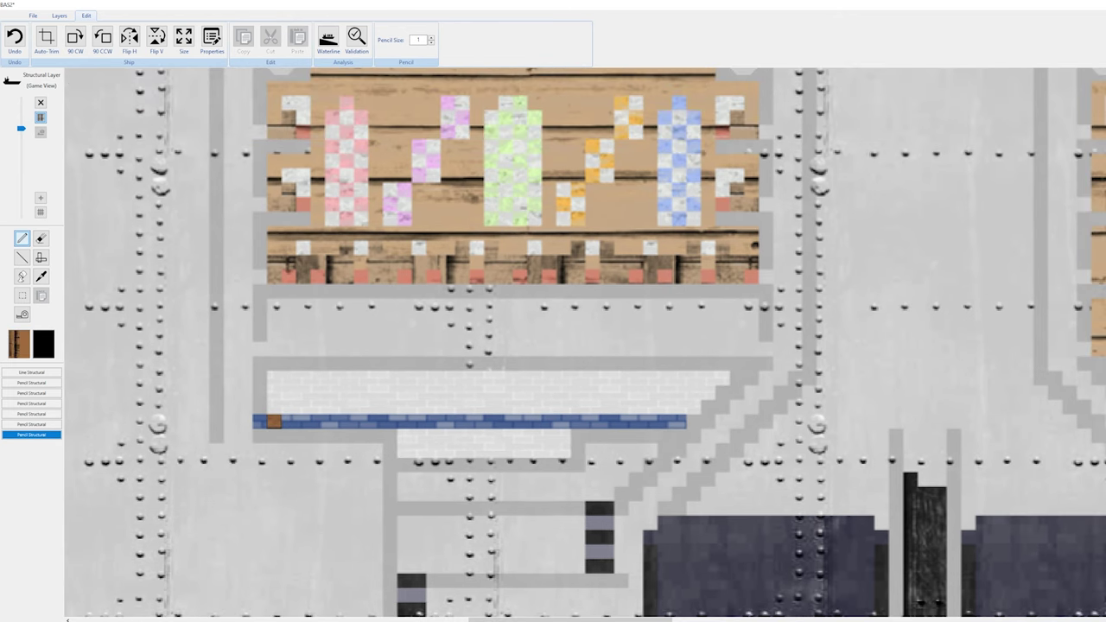
Add three brown wooden posts at the aft end of the white room and fill the upper gaps between them with wood.
drag(273, 422, 273, 376)
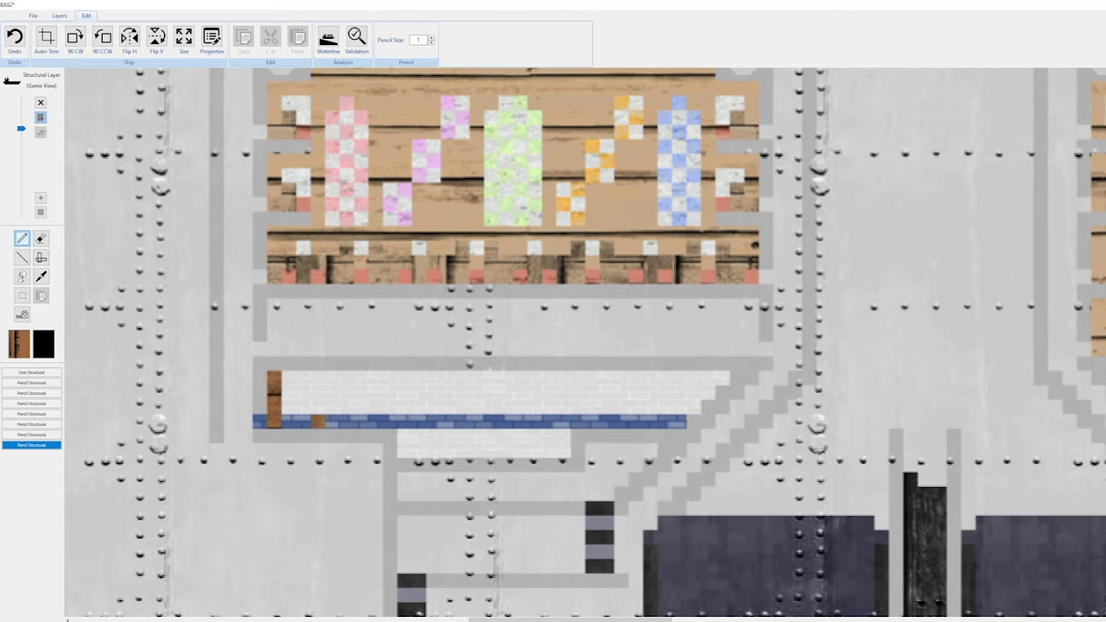
drag(318, 421, 318, 376)
drag(360, 421, 361, 377)
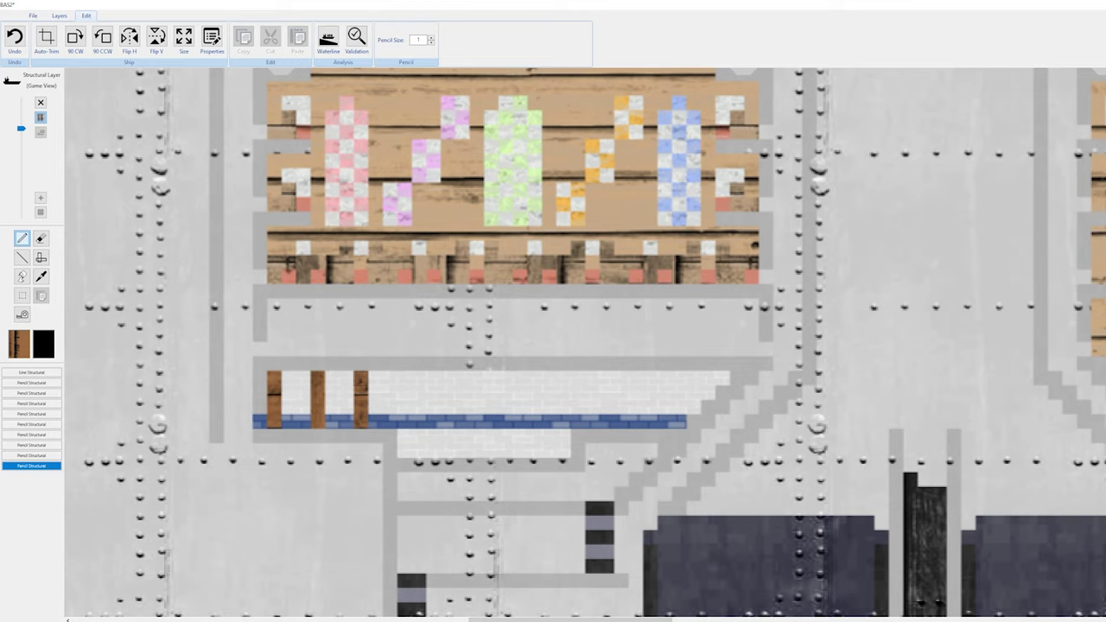
drag(288, 378, 303, 407)
drag(332, 378, 346, 407)
Pencil scattered accents in a mottled white material across the room's white wall.
click(40, 276)
click(389, 381)
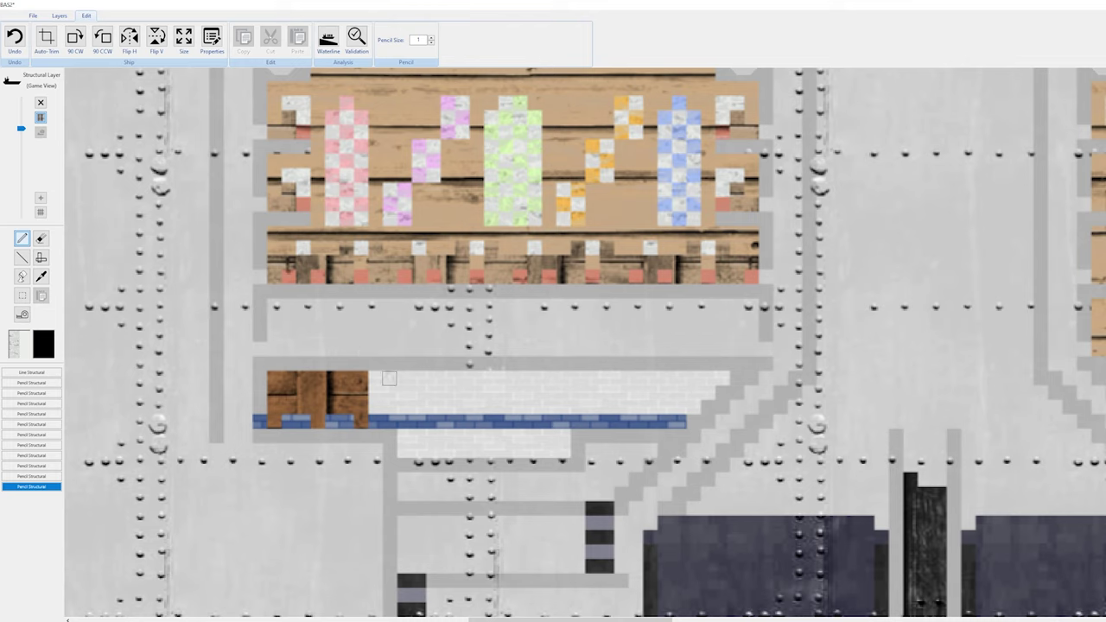
drag(389, 378, 519, 393)
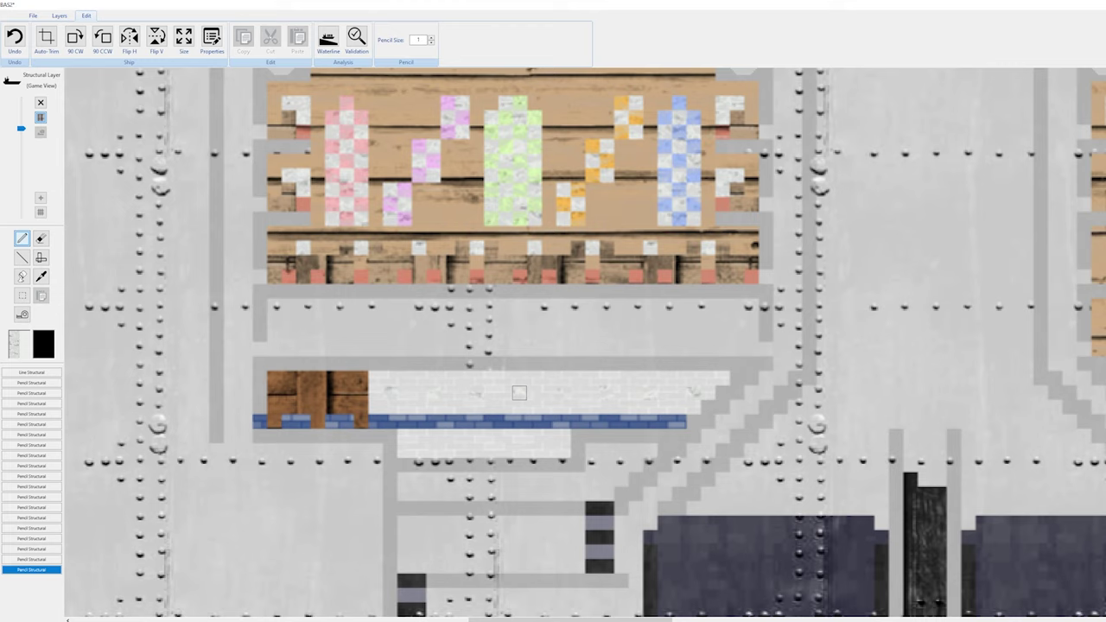
Furnish the compartment above the white room with dark iron fittings and overhead bars, plus a white textured section with cyan blocks at its forward end.
drag(288, 335, 289, 349)
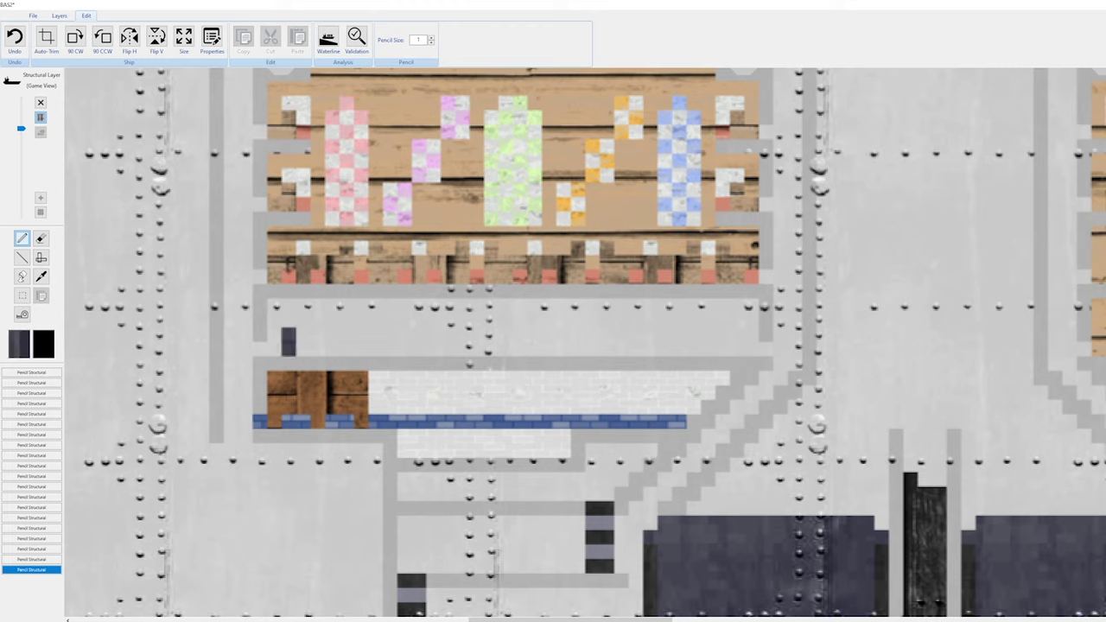
click(274, 335)
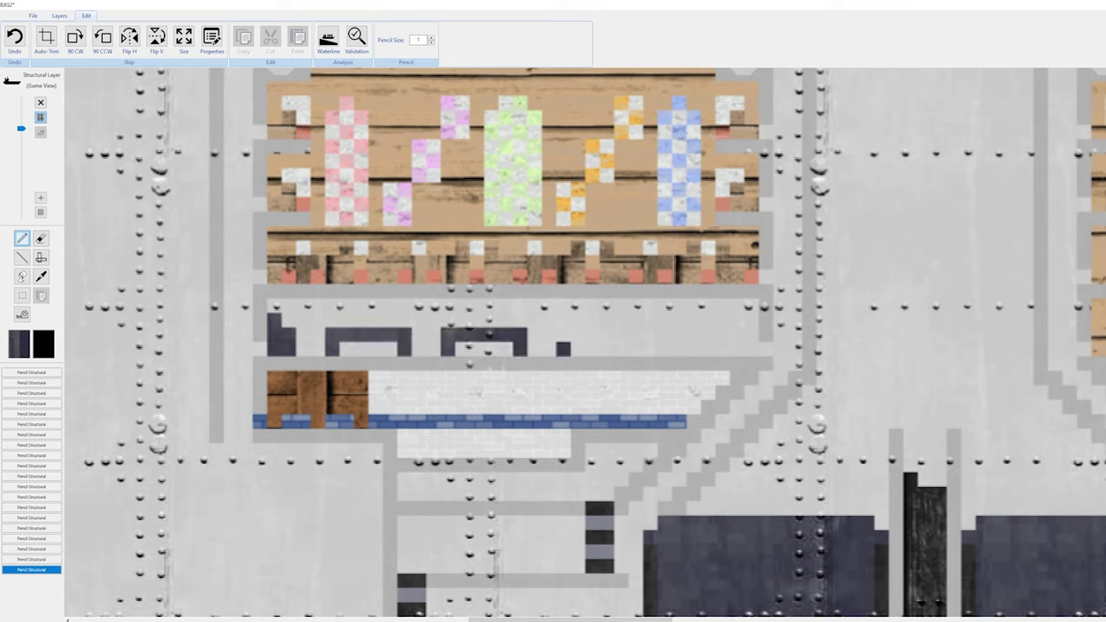
click(40, 276)
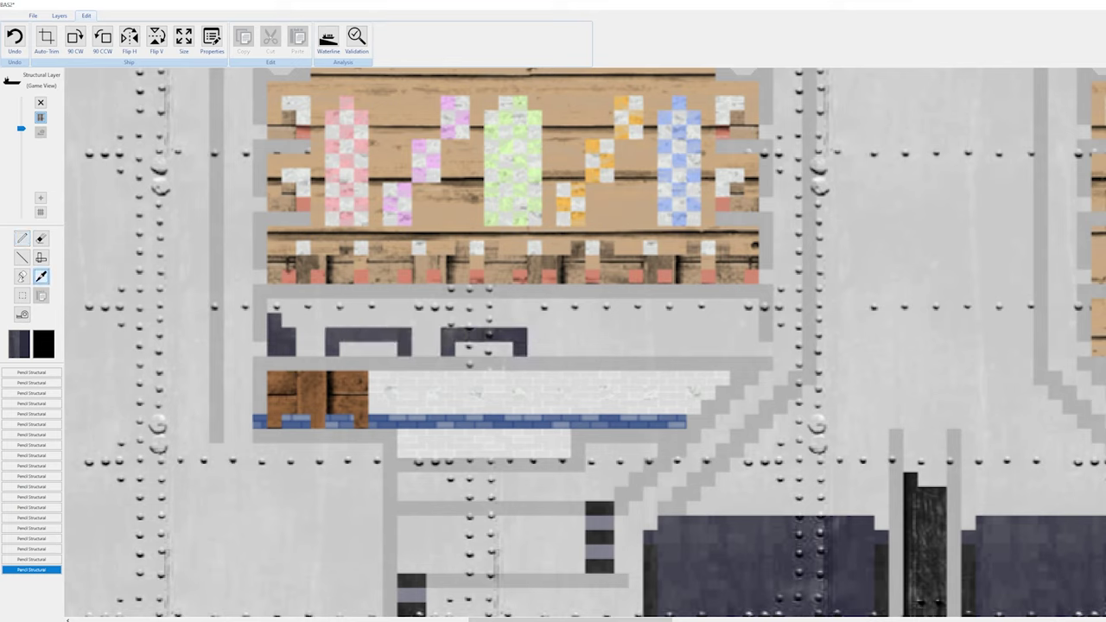
click(22, 239)
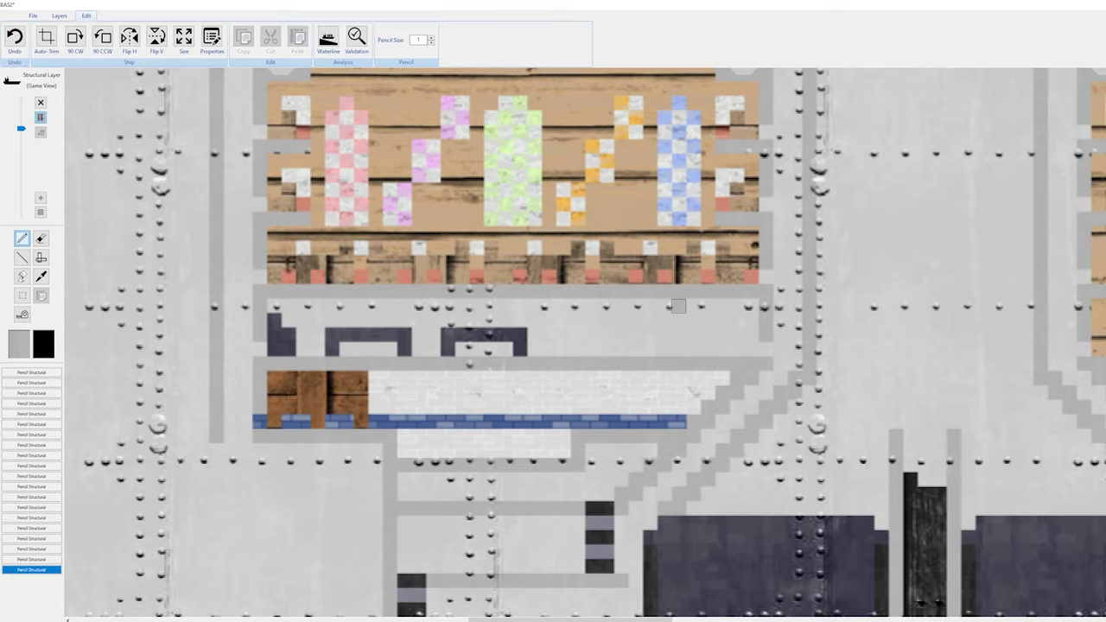
drag(649, 306, 737, 306)
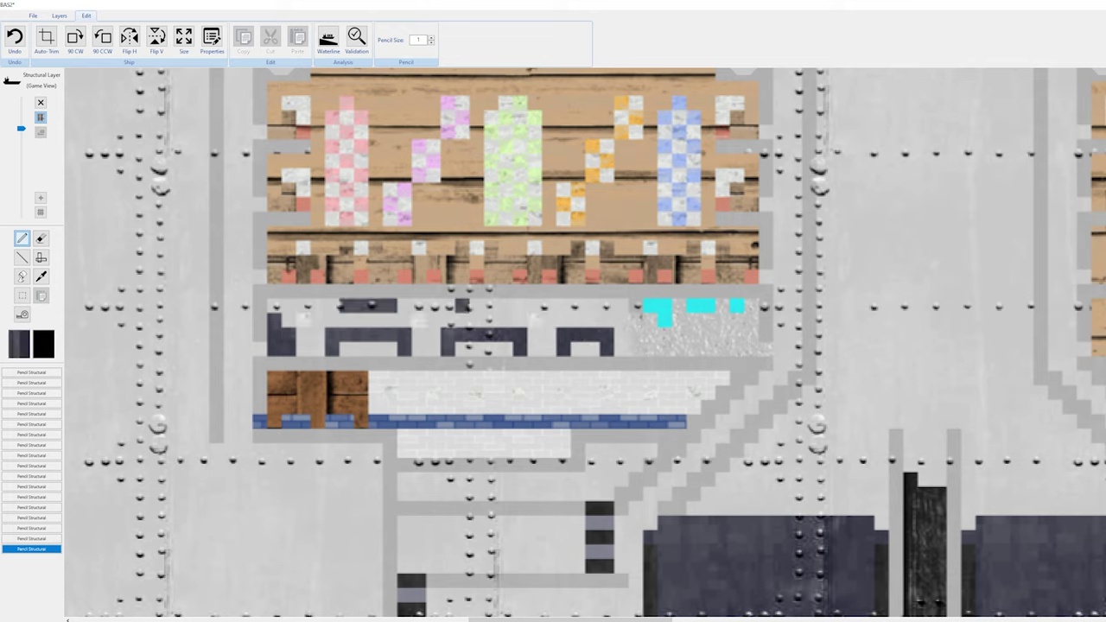
drag(462, 305, 505, 306)
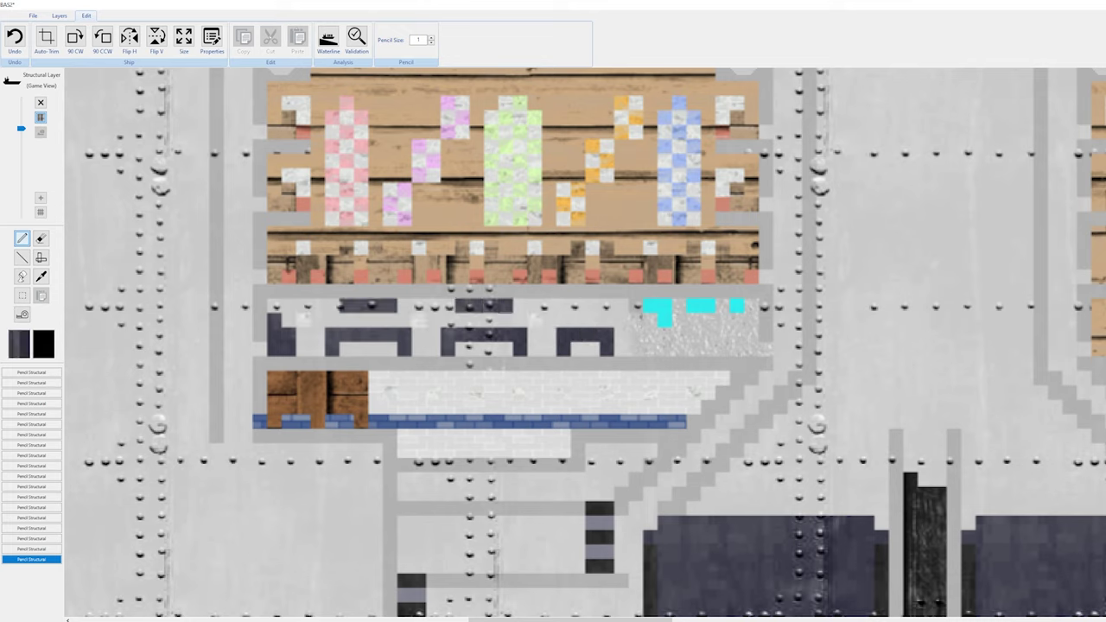
drag(578, 306, 593, 306)
Draw a tall grey davit with an inward-bent top on the roof of the aft superstructure.
scroll(542, 470, down, 1)
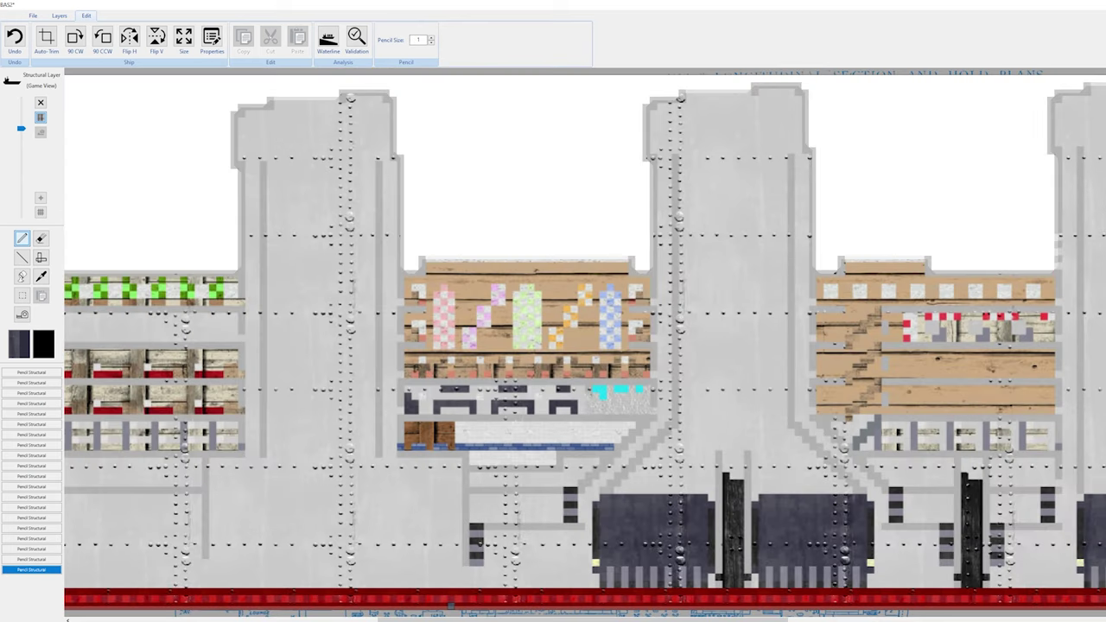
drag(446, 620, 307, 619)
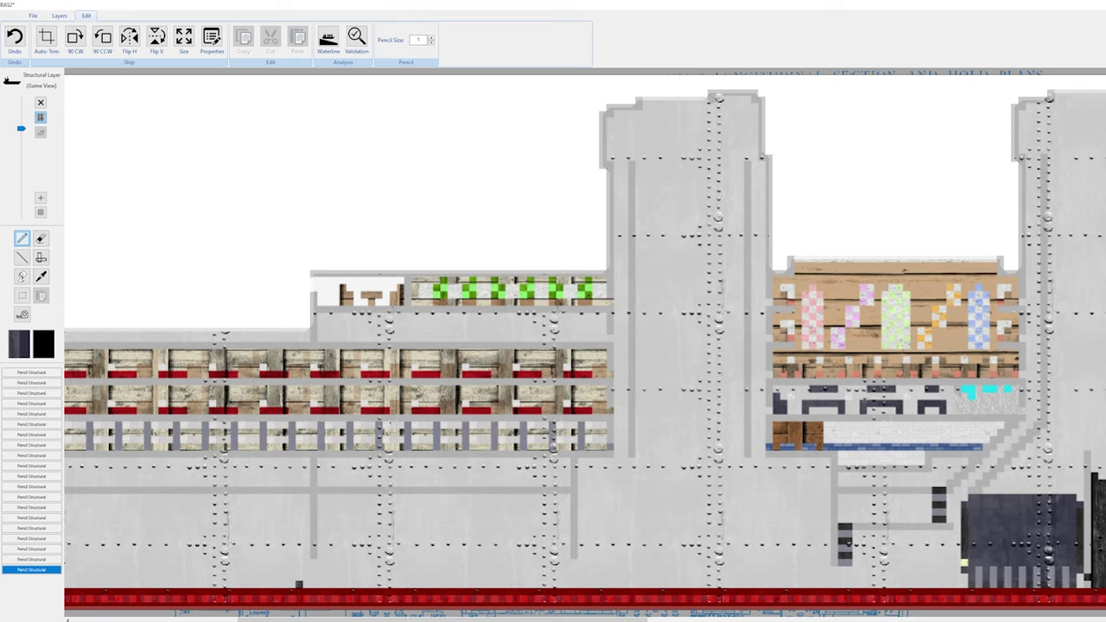
click(22, 257)
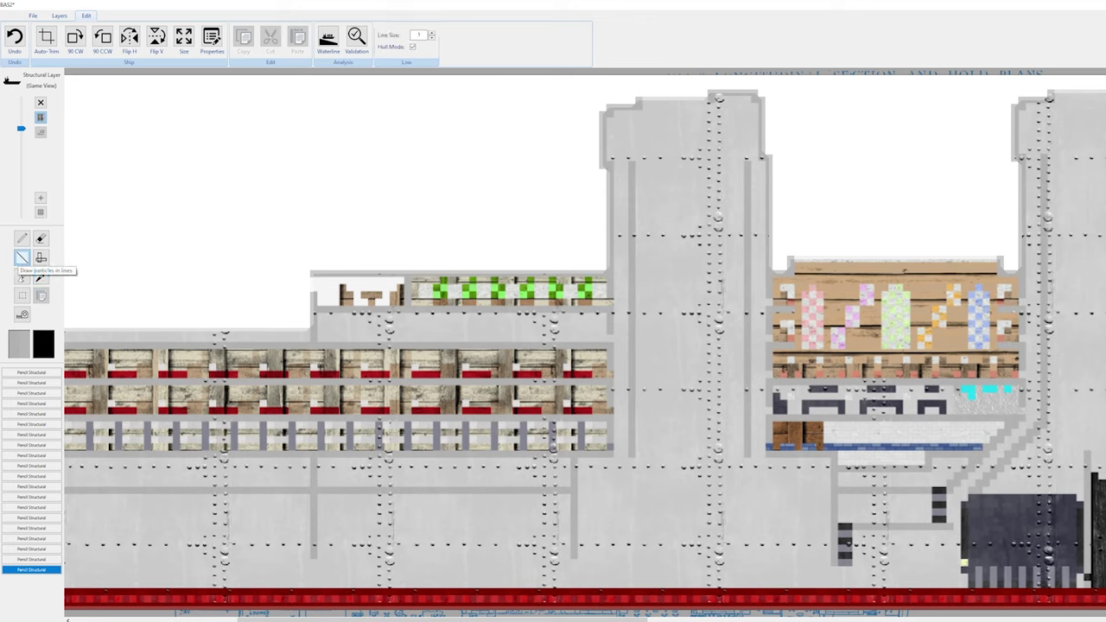
mouse_move(408, 273)
mouse_down()
mouse_move(408, 171)
mouse_move(401, 179)
mouse_move(421, 172)
mouse_up()
click(415, 180)
click(421, 170)
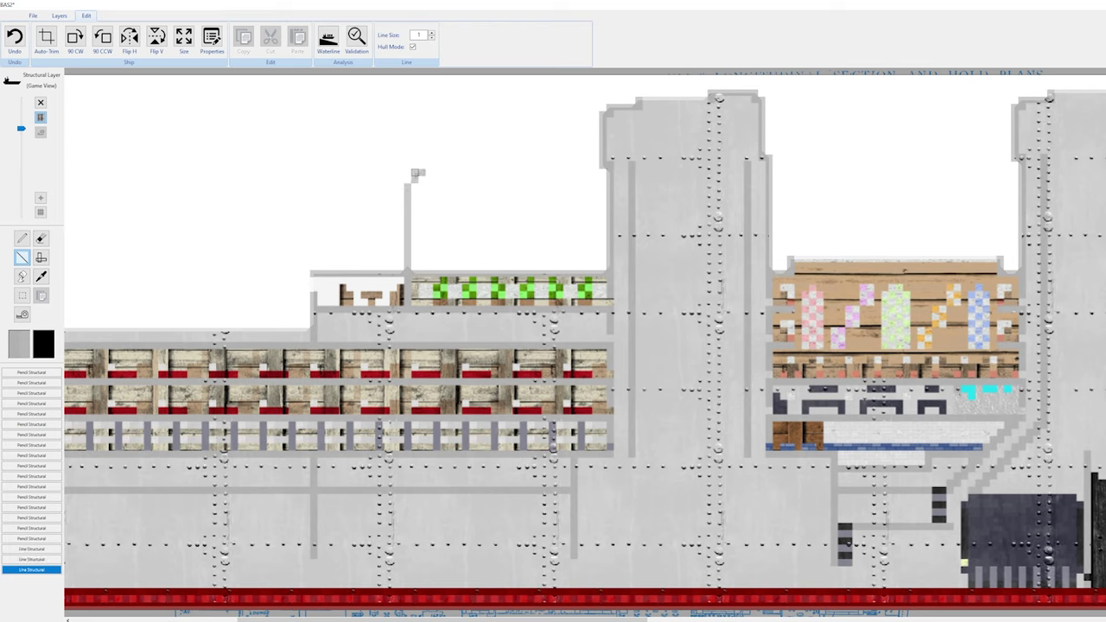
drag(422, 165, 444, 165)
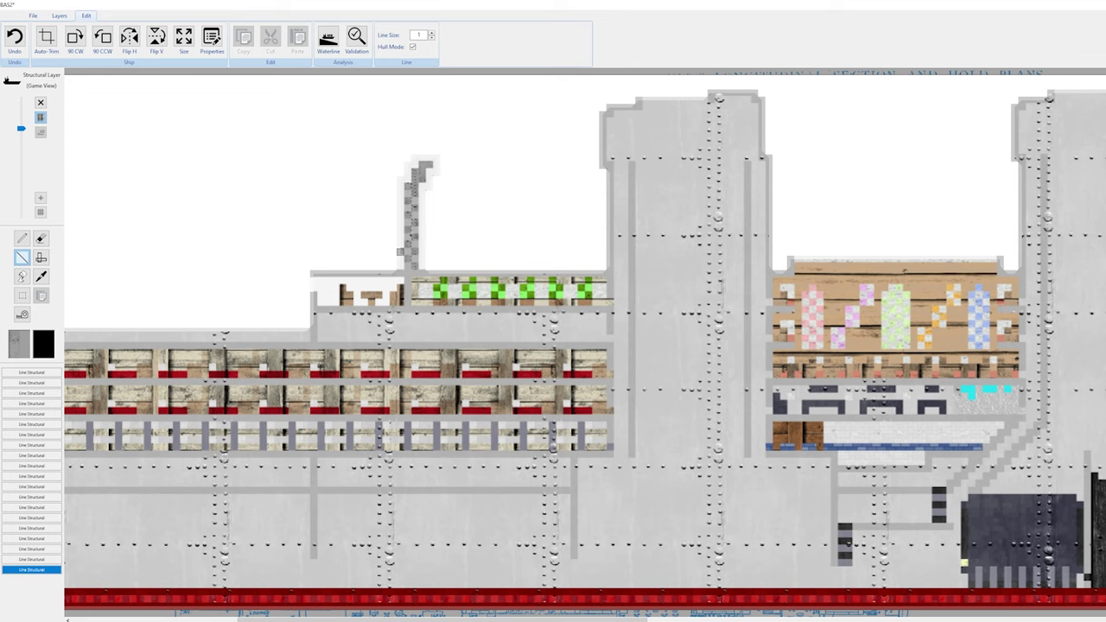
Paste a horizontally mirrored copy of the davit farther forward, and draw a small grey deckhouse aft of the first davit.
key(ctrl+v)
key(Right)
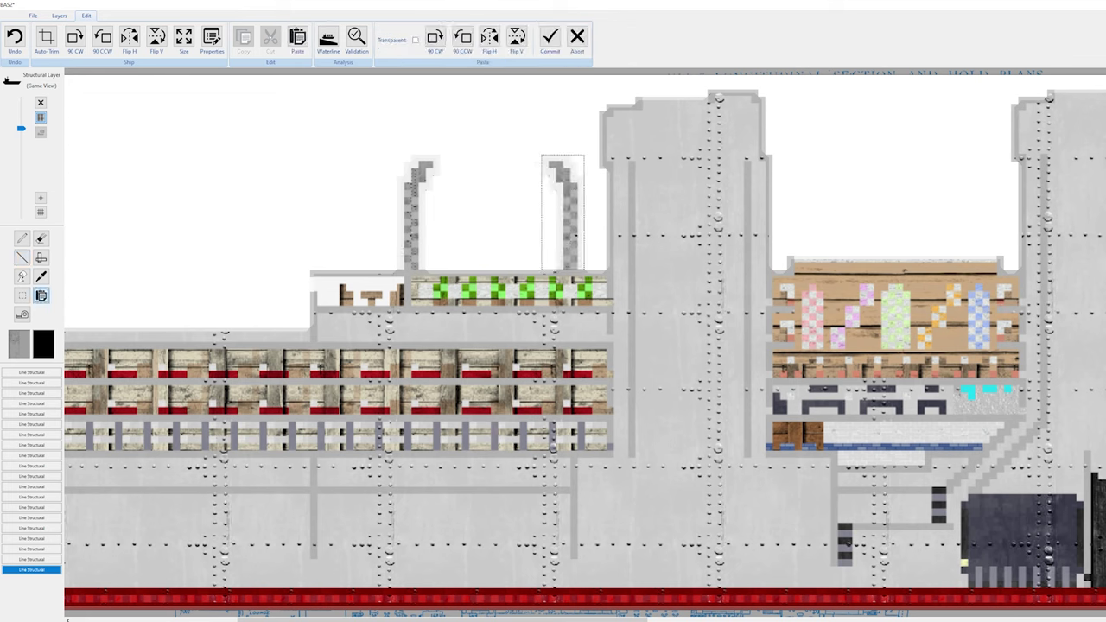
click(23, 258)
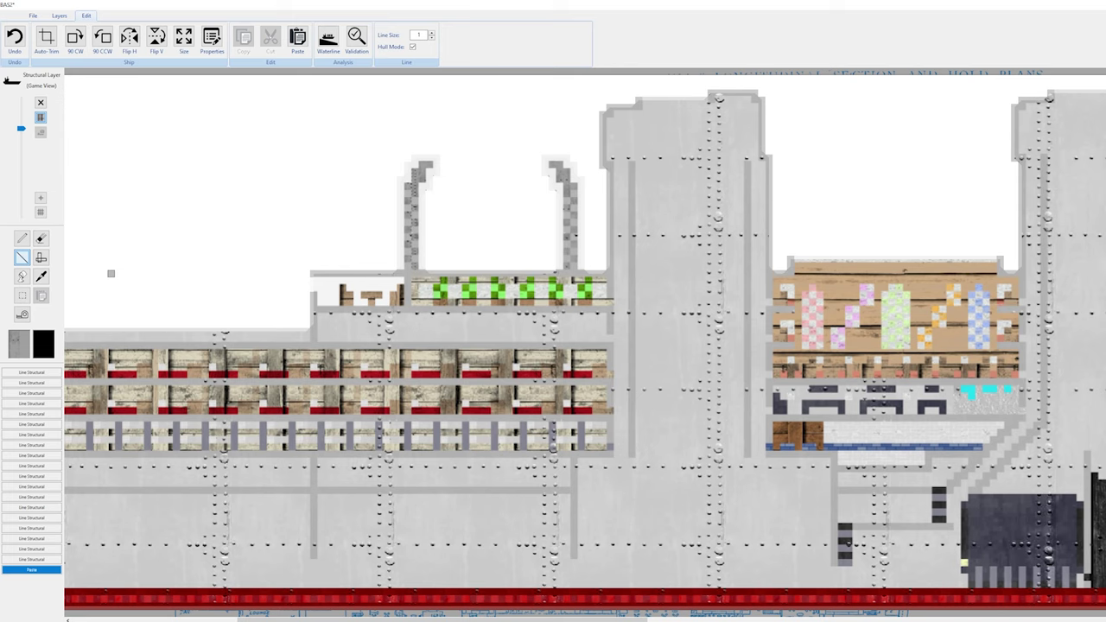
click(369, 259)
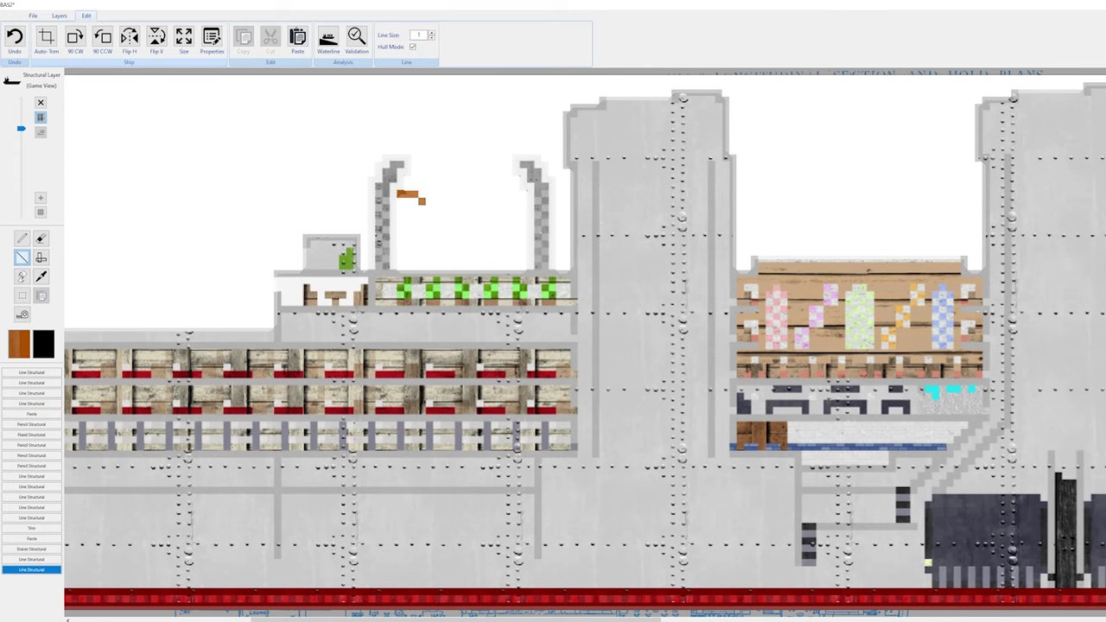
Draw a lifeboat between the two davits with an orange gunwale, a light hull and small wooden details at its ends.
drag(420, 200, 509, 195)
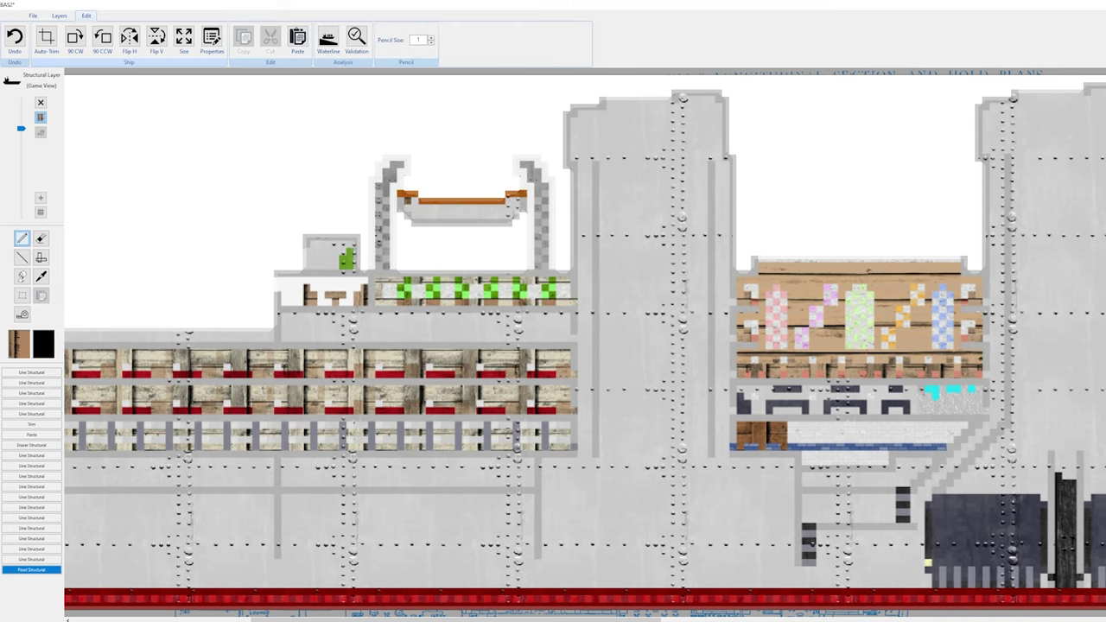
click(415, 204)
click(421, 208)
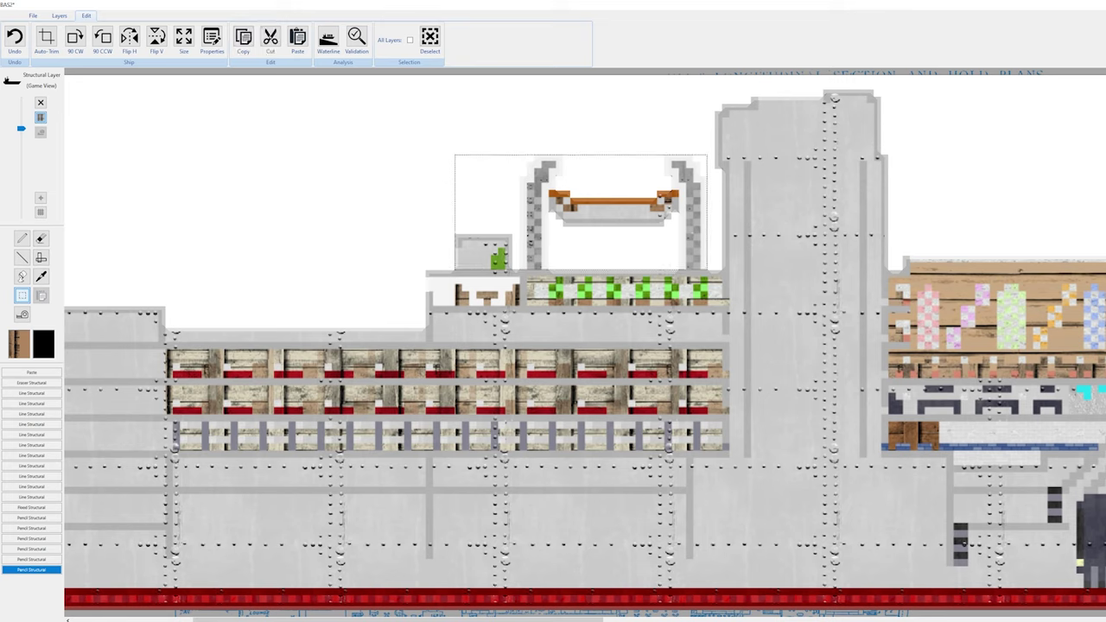
Copy the selected davits, lifeboat and deckhouse onto the lower aft deck and blend the copy in with the sampled light hull material.
key(ctrl+c)
key(ctrl+v)
click(292, 285)
click(40, 277)
click(130, 328)
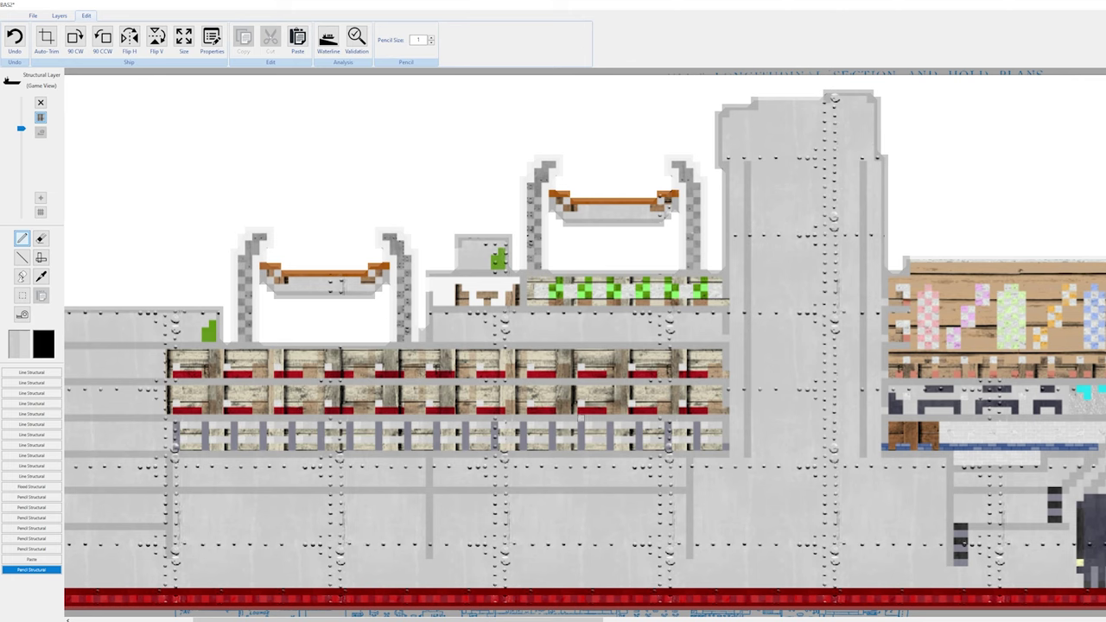
Paste a second lifeboat beneath the existing one in both pairs of davits.
scroll(581, 418, down, 1)
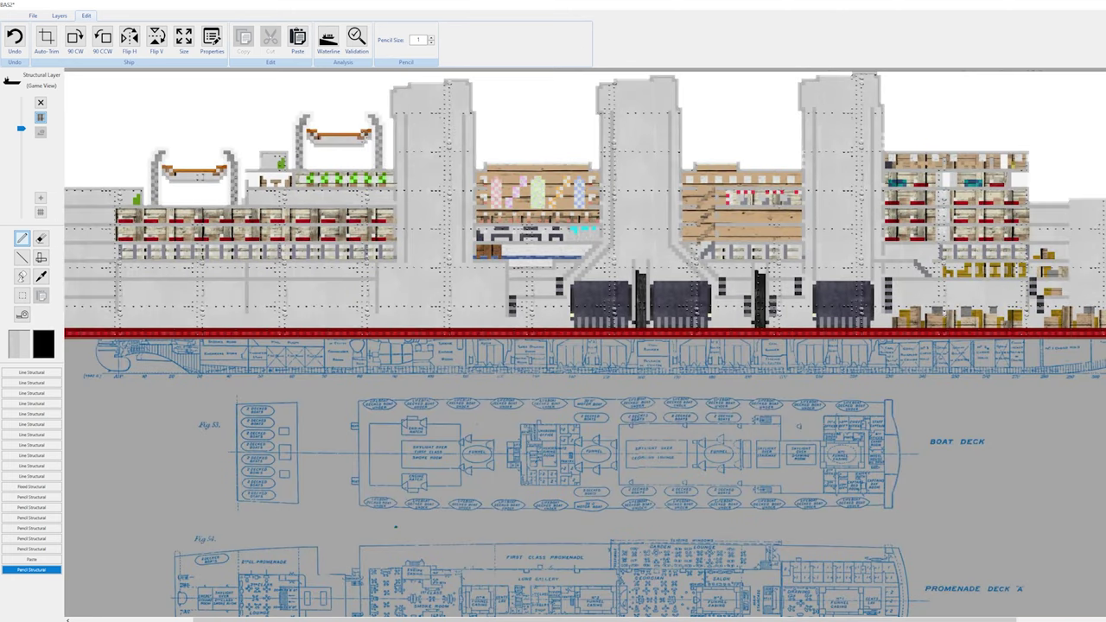
scroll(395, 526, up, 2)
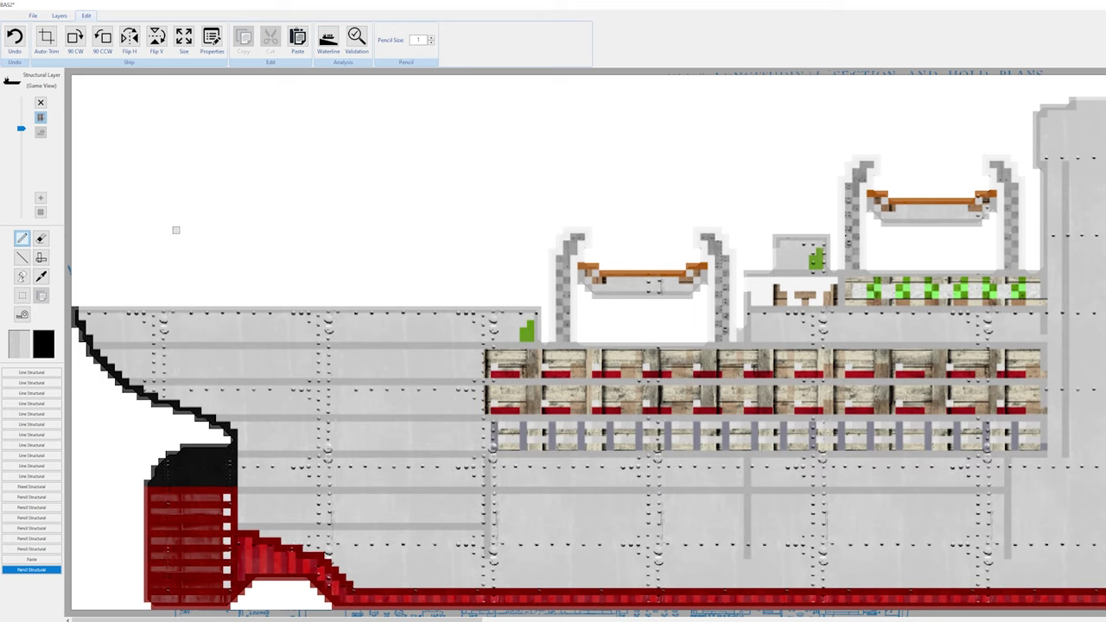
key(ctrl+v)
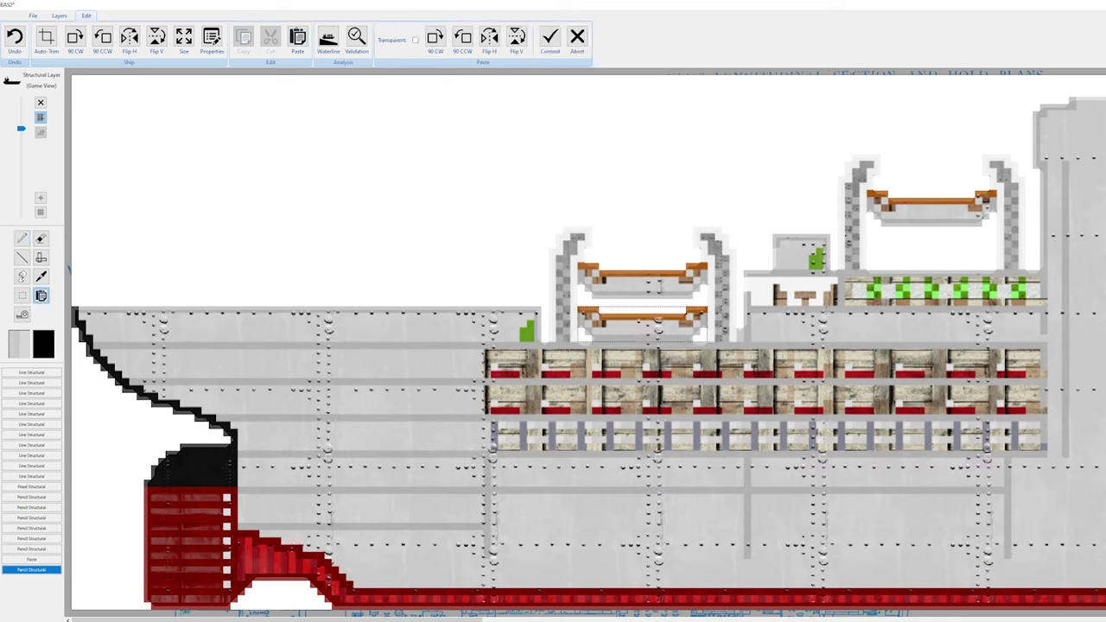
key(ctrl+v)
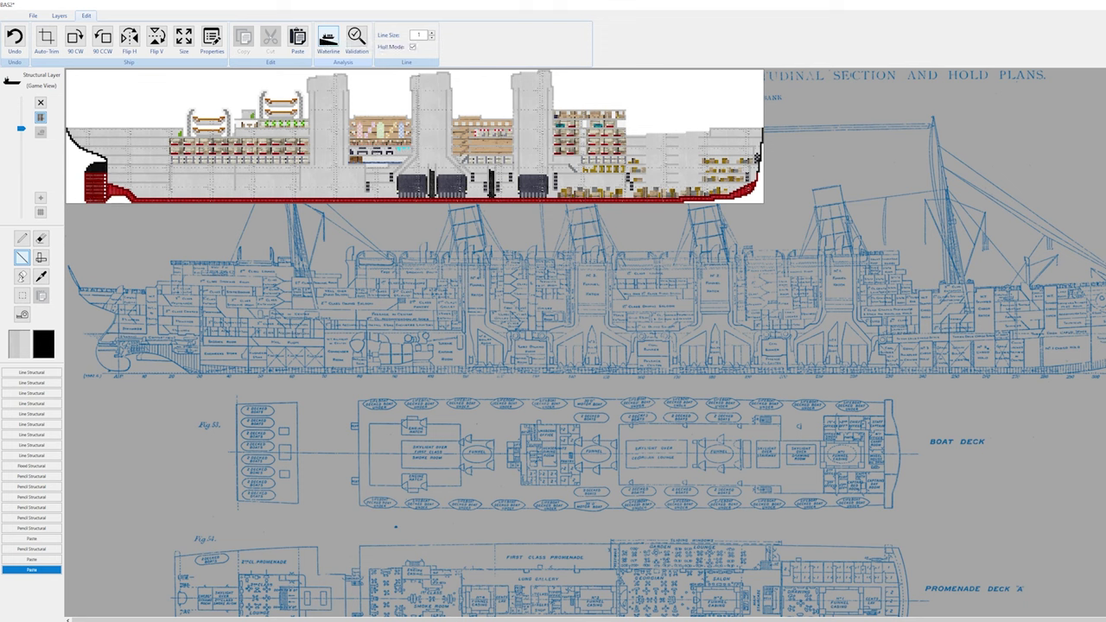
Run the waterline analysis on the ship.
click(328, 39)
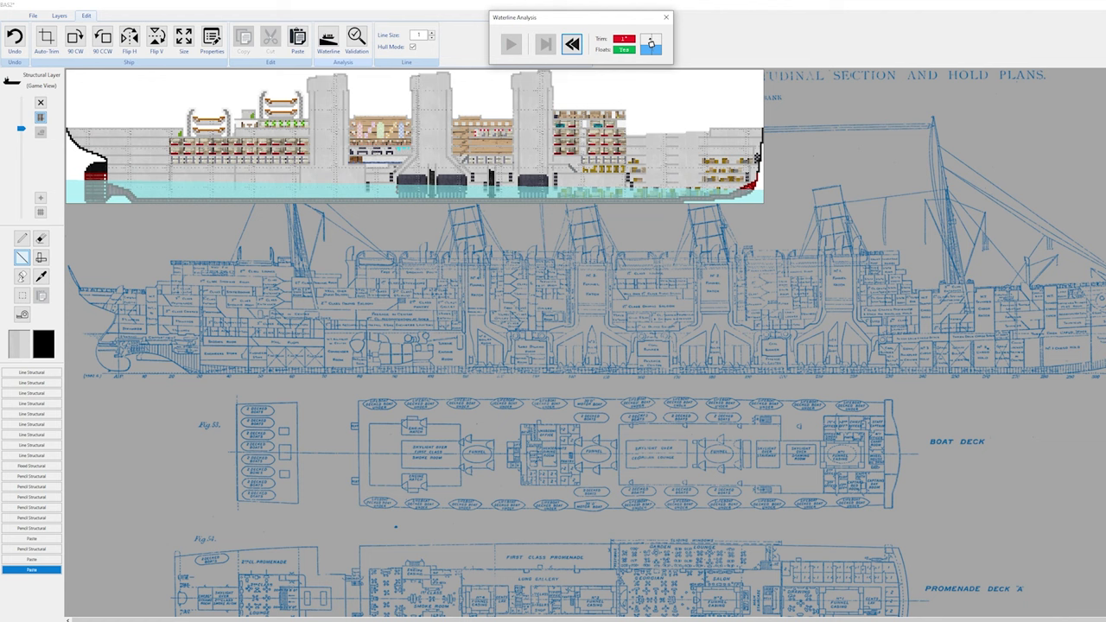